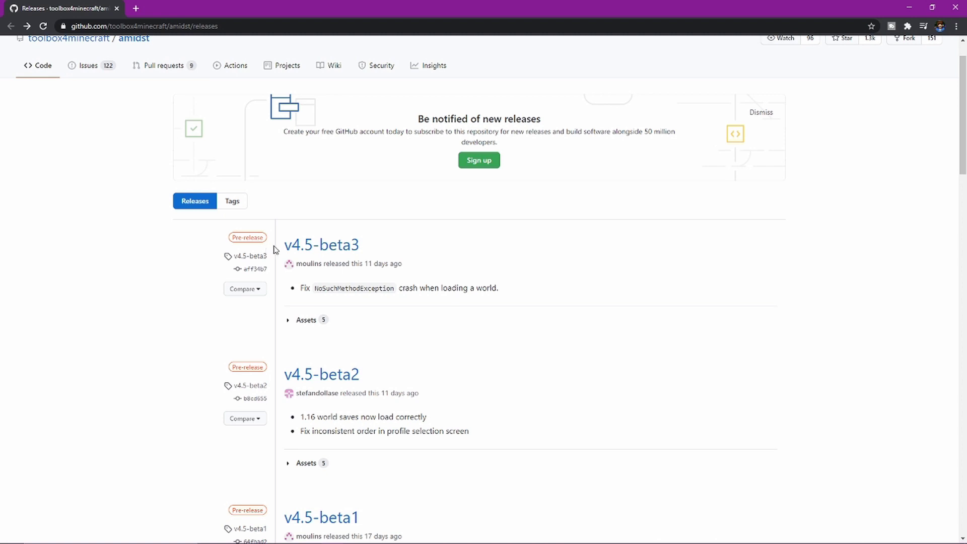
Compare the listed Amidst releases and expand the assets of the v4.5-beta3 pre-release
scroll(273, 247, "down", 7)
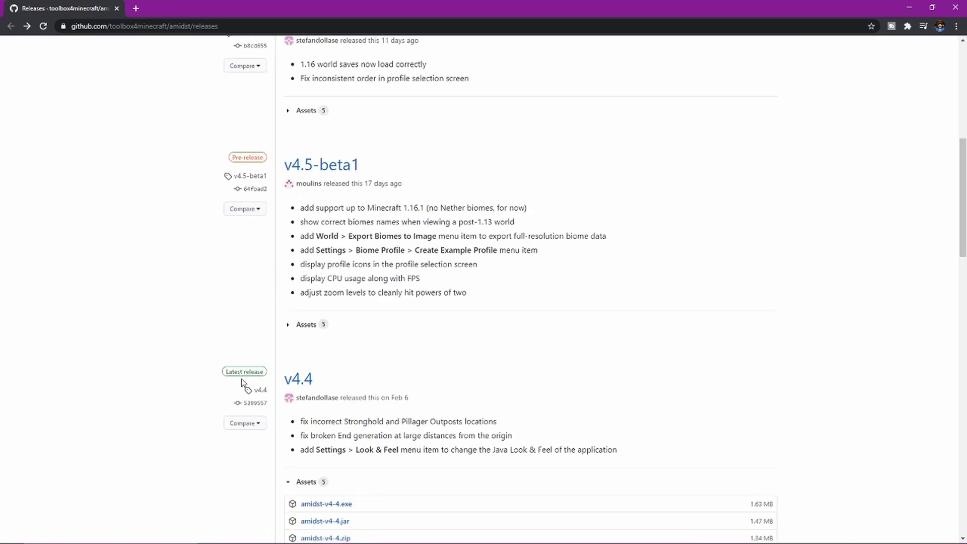
scroll(241, 379, "up", 7)
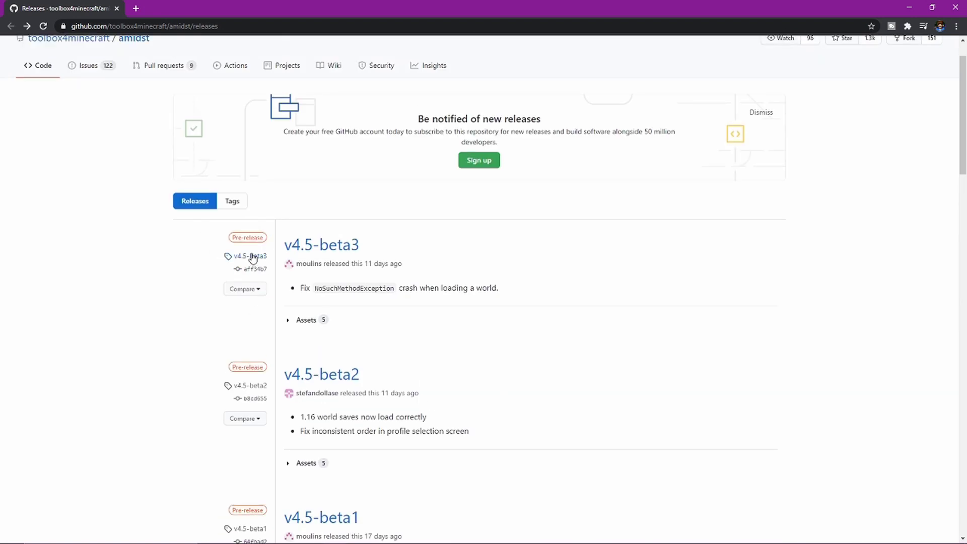
left_click(290, 323)
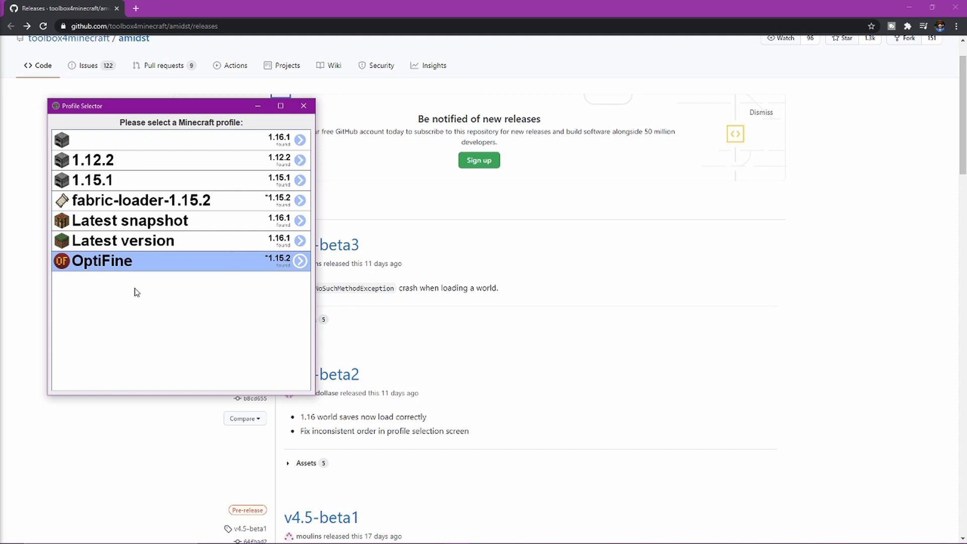
Maximize the Profile Selector window and load the Latest version Minecraft profile
left_click_drag(181, 108, 211, 5)
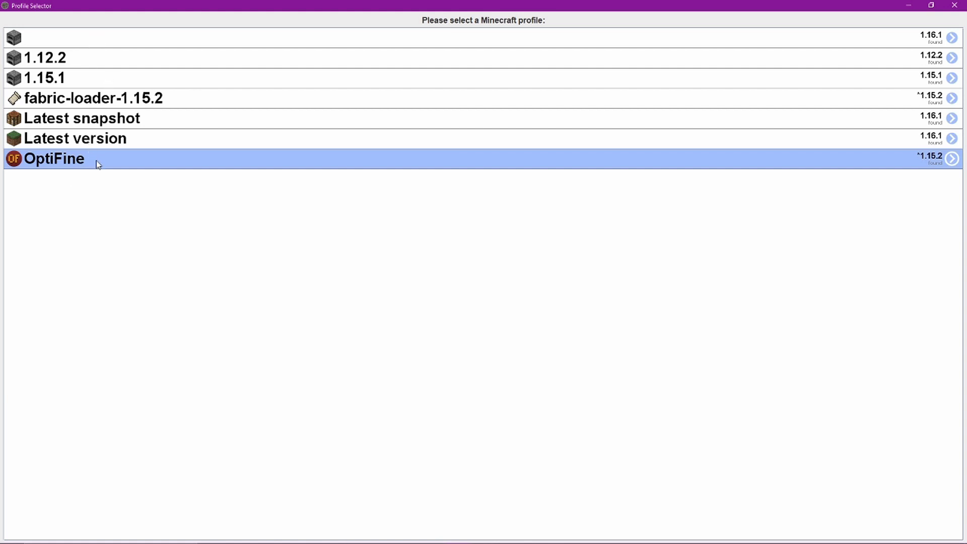
left_click(109, 145)
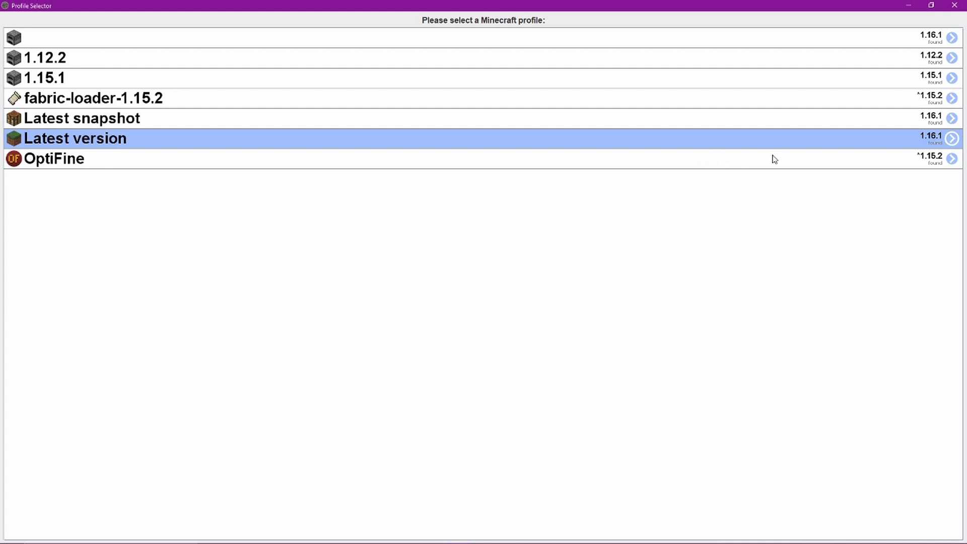
left_click(952, 139)
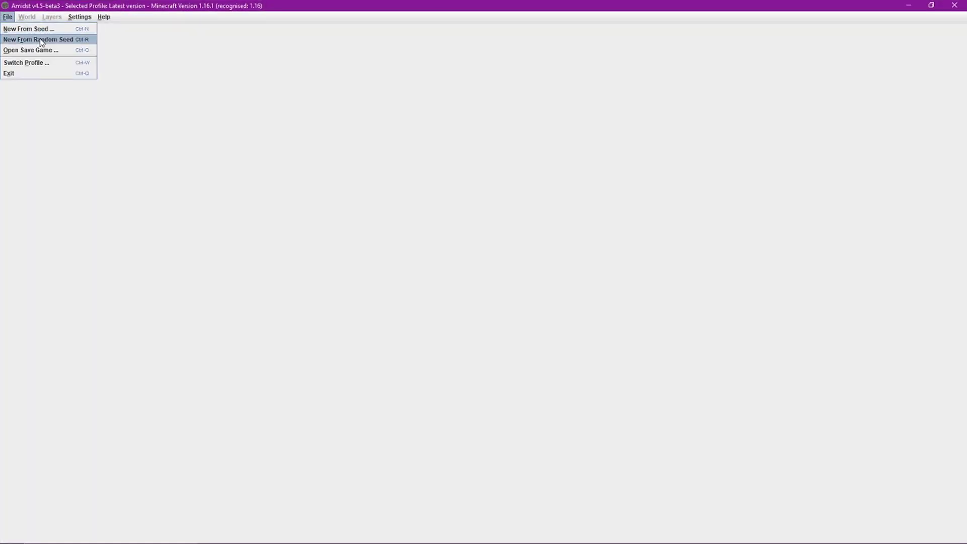
Create a new world map from a random seed with the Default world type
left_click(42, 39)
left_click(454, 274)
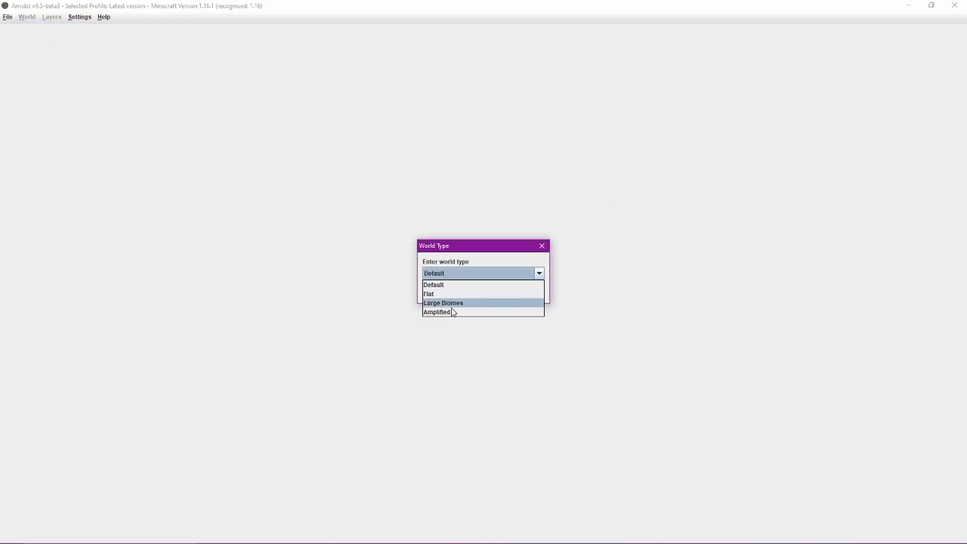
left_click(461, 285)
left_click(464, 289)
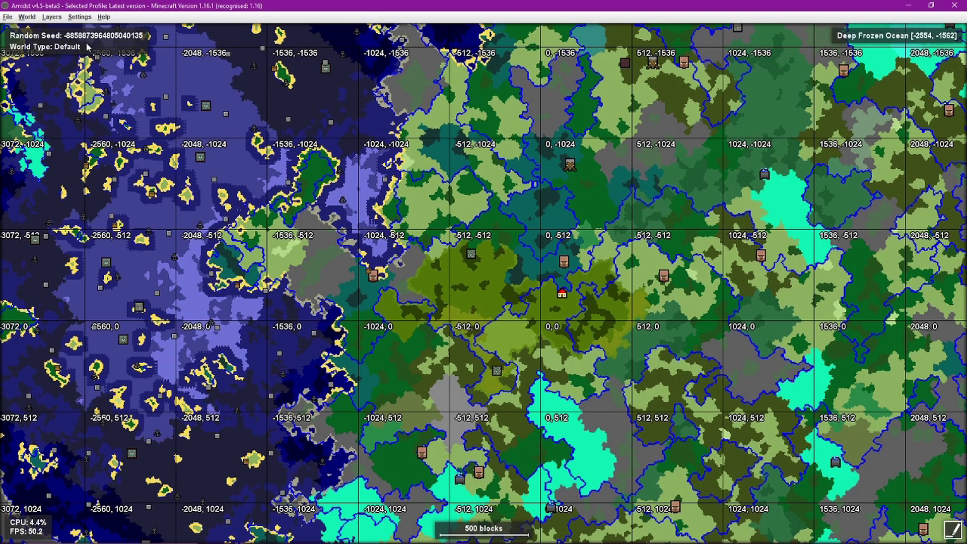
Review the world and layer options, and check the v4.5-beta1 release notes on Minecraft 1.16.1 support in the browser
left_click(29, 17)
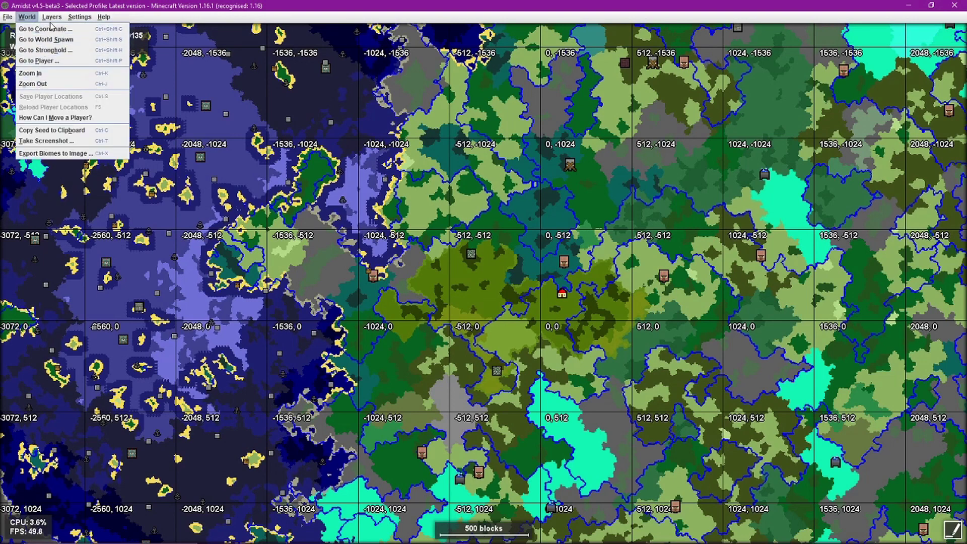
mouse_move(55, 20)
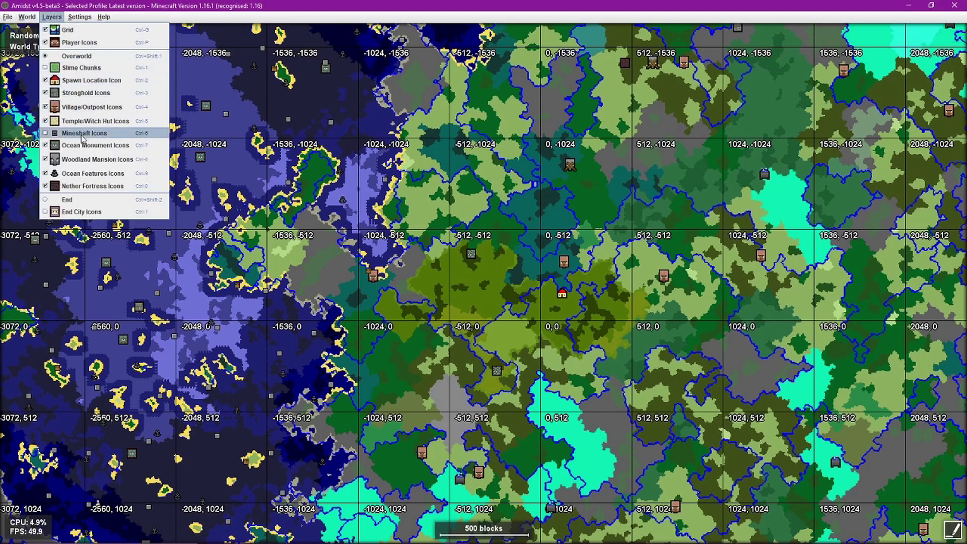
key("alt+Tab")
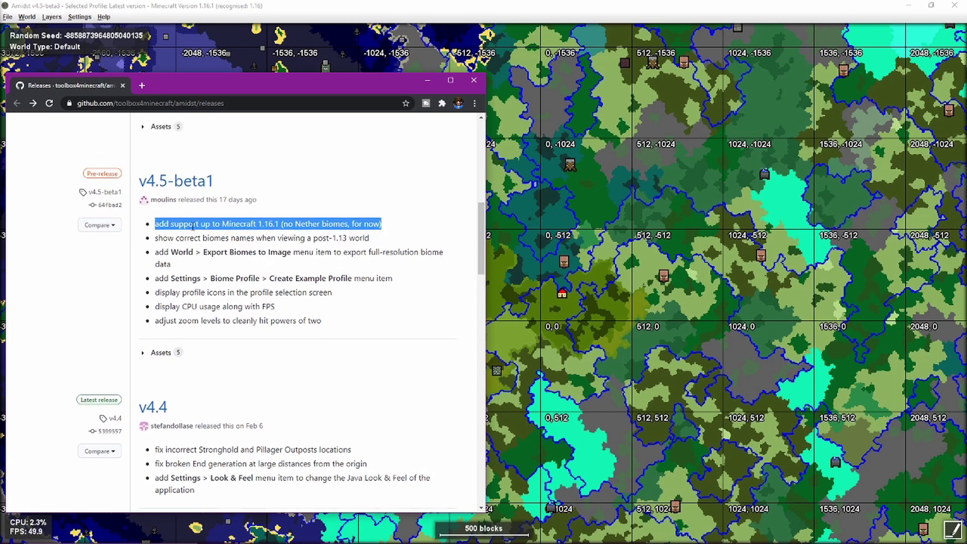
scroll(193, 227, "up", 5)
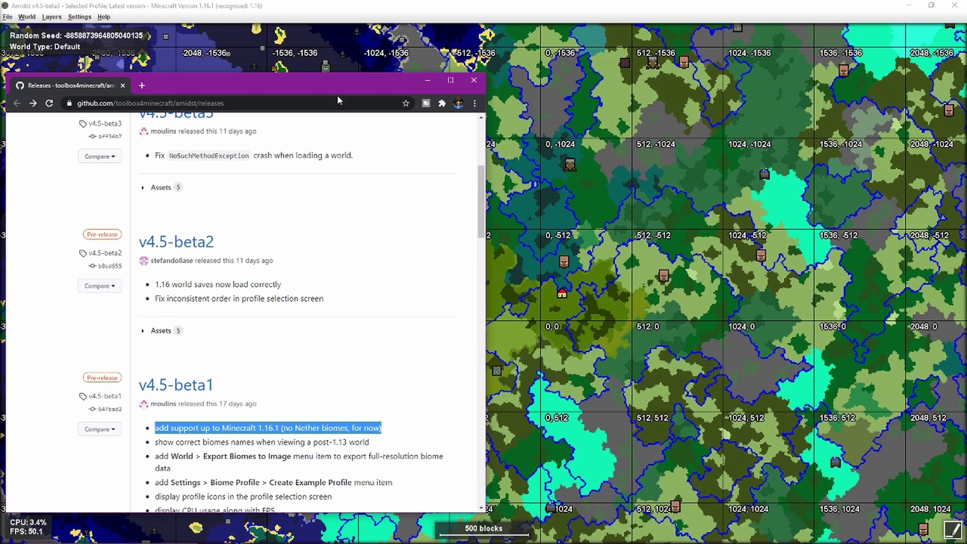
left_click(427, 80)
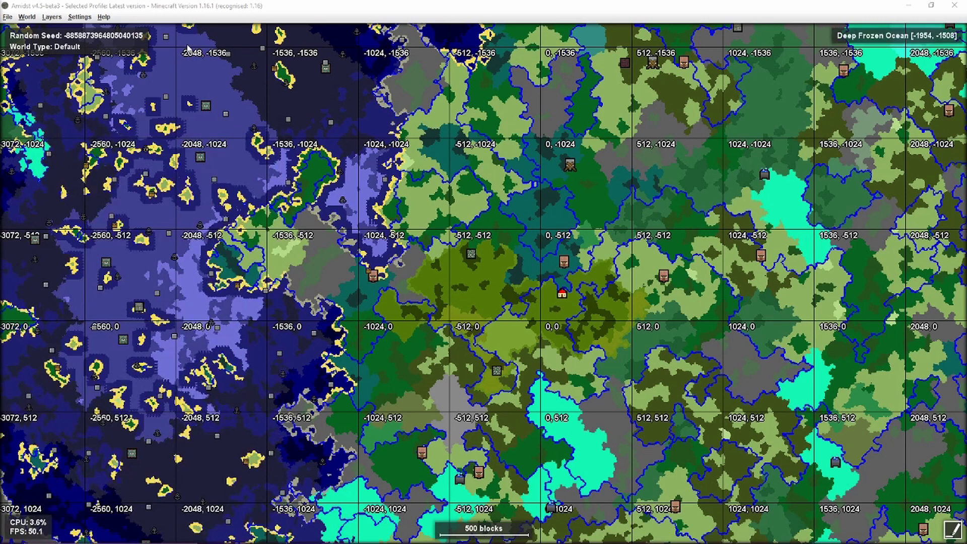
Return to the Amidst map and display the End dimension of the world
left_click(189, 11)
left_click(51, 17)
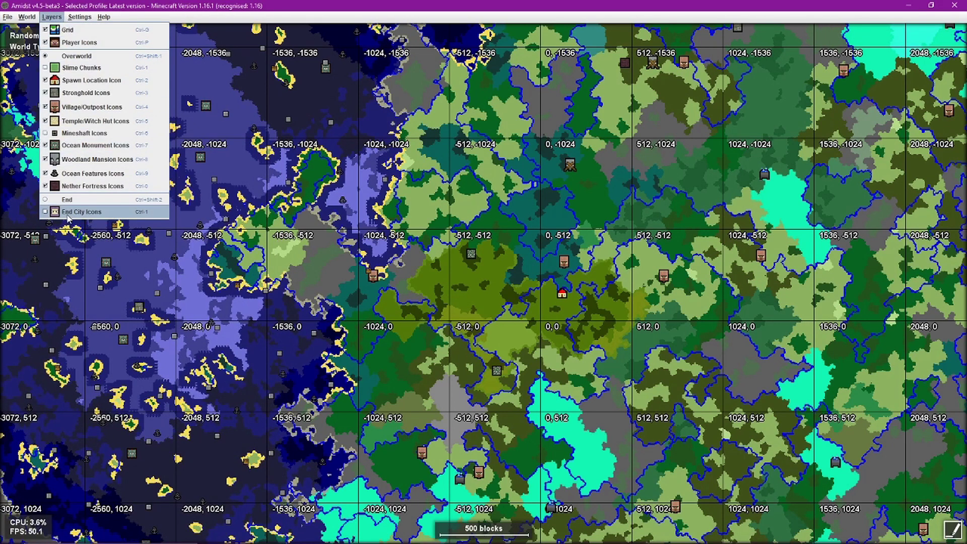
left_click(67, 200)
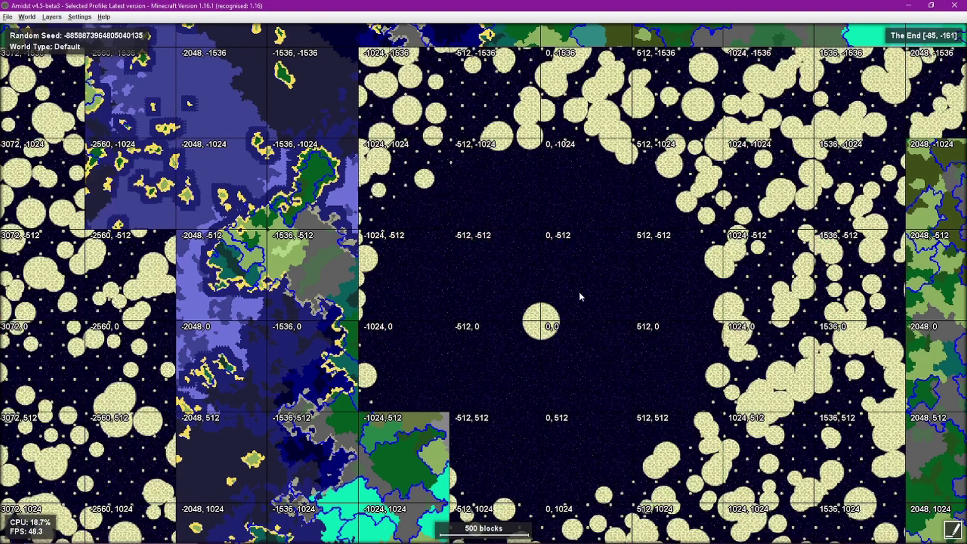
Switch the displayed dimension back to the Overworld
left_click(7, 16)
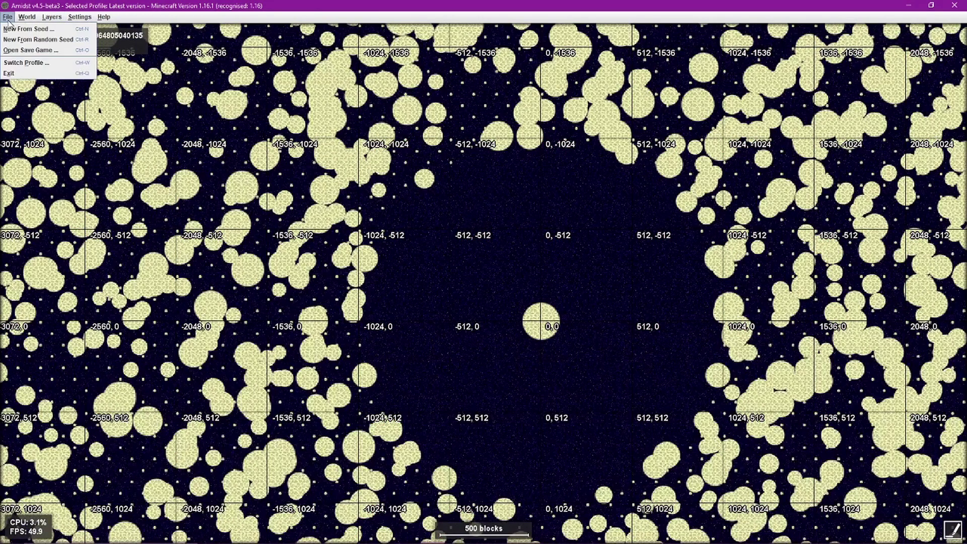
mouse_move(51, 17)
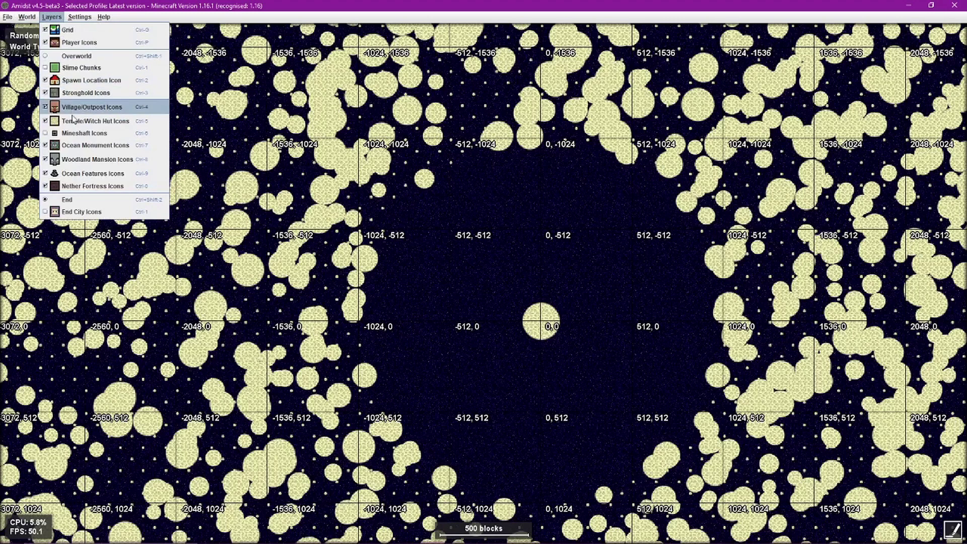
left_click(70, 56)
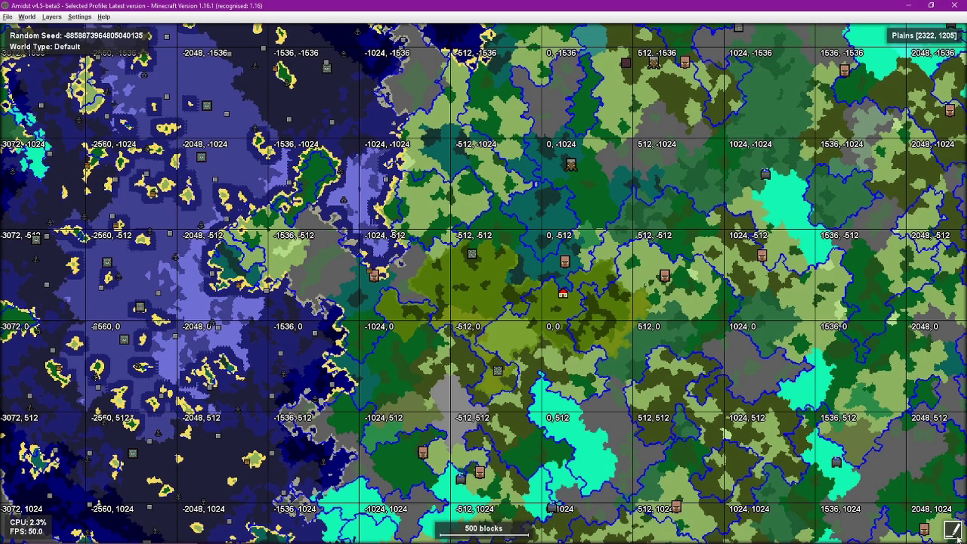
Open the biome highlighter, look through its biome list, select Jungle and activate the highlighting
left_click(958, 533)
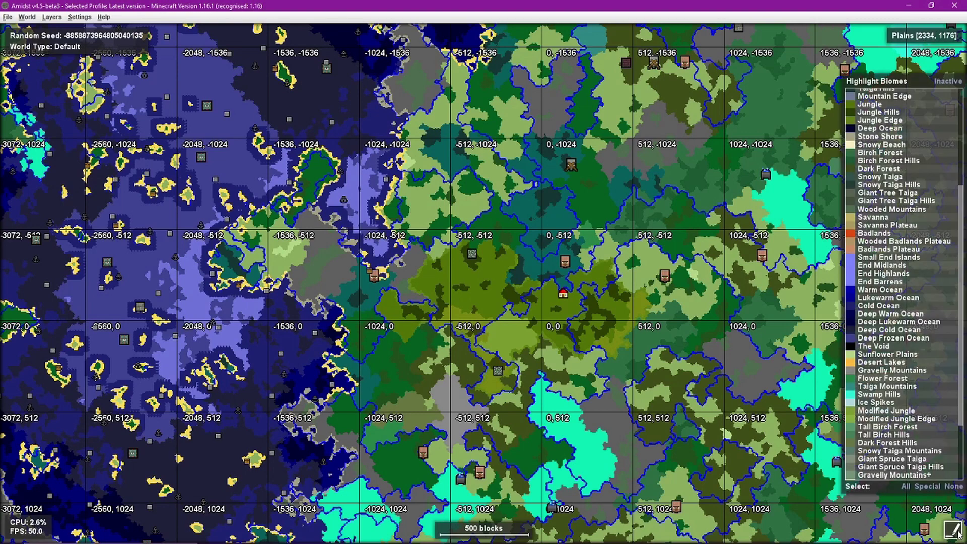
scroll(925, 284, "up", 5)
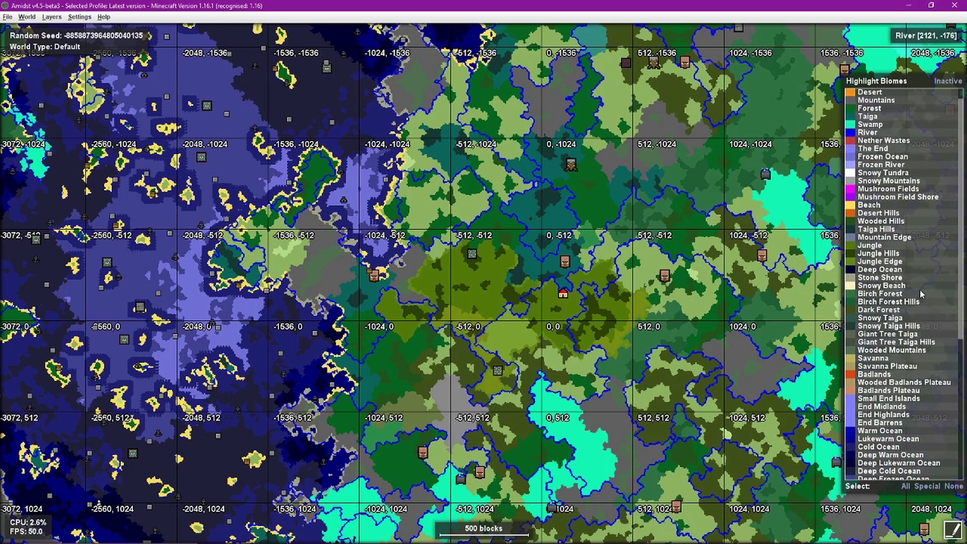
scroll(922, 295, "down", 10)
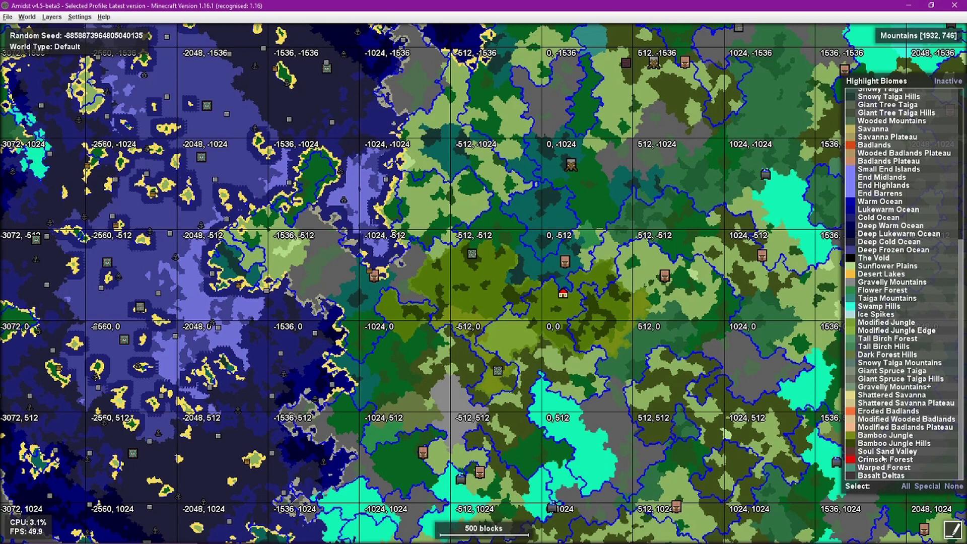
scroll(866, 379, "up", 12)
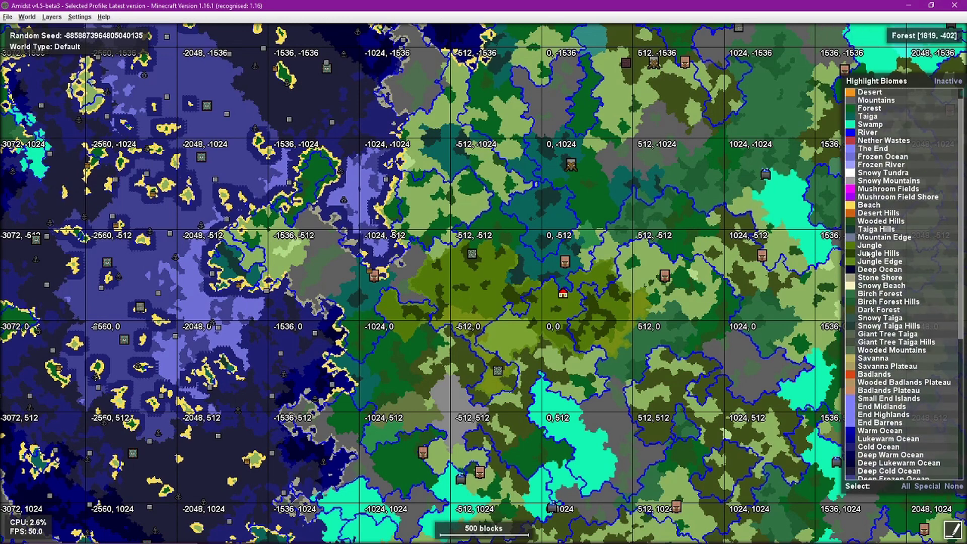
left_click(870, 246)
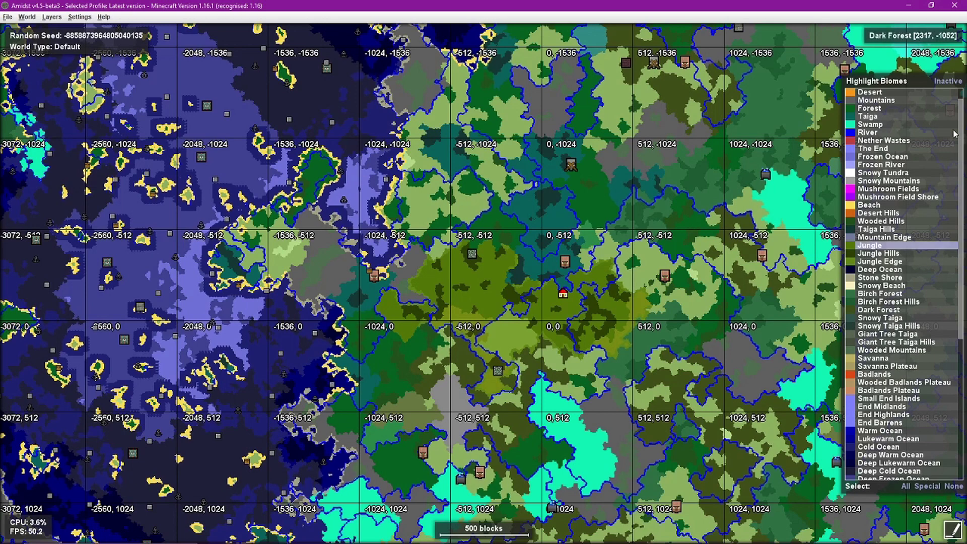
left_click(954, 82)
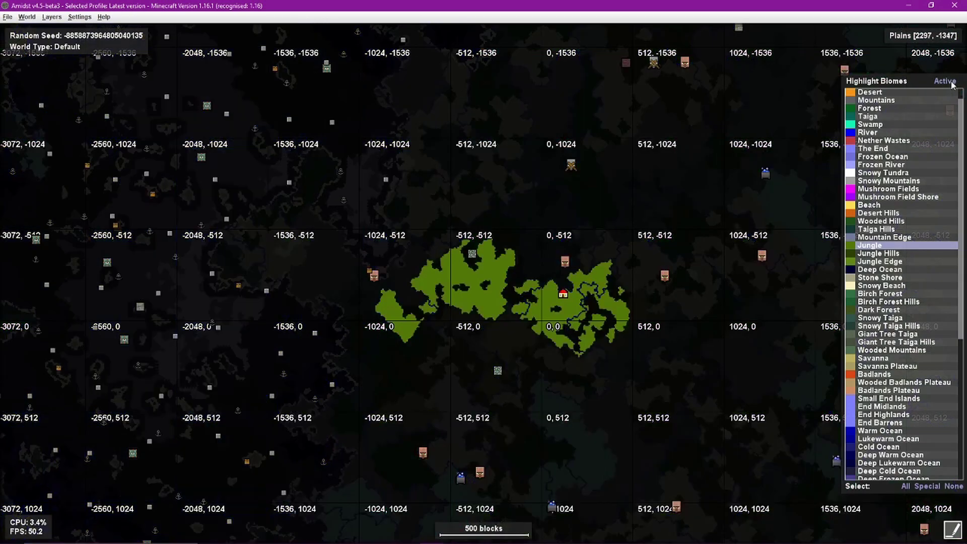
Add Jungle Hills, Desert Hills, Jungle Edge and Taiga to the highlighted biomes
left_click(887, 255)
left_click(884, 214)
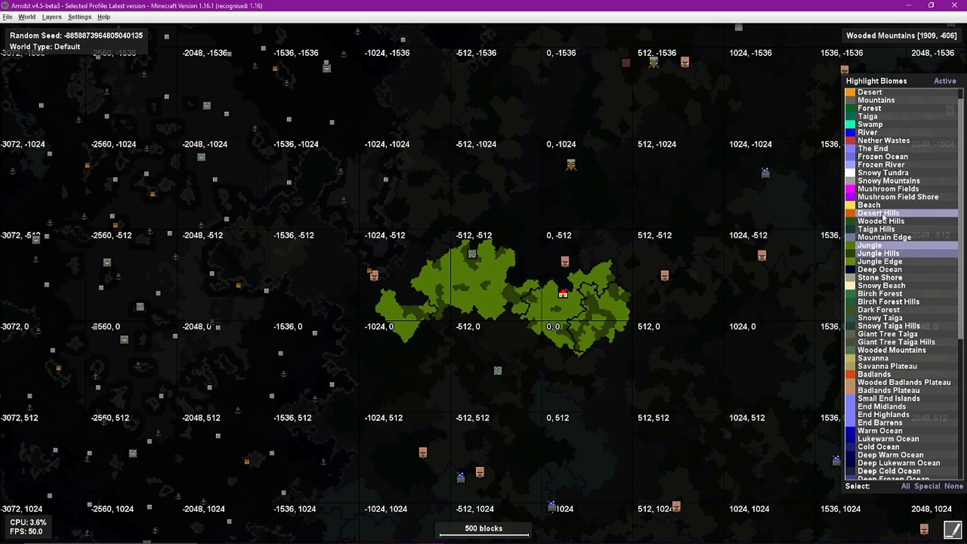
left_click(883, 262)
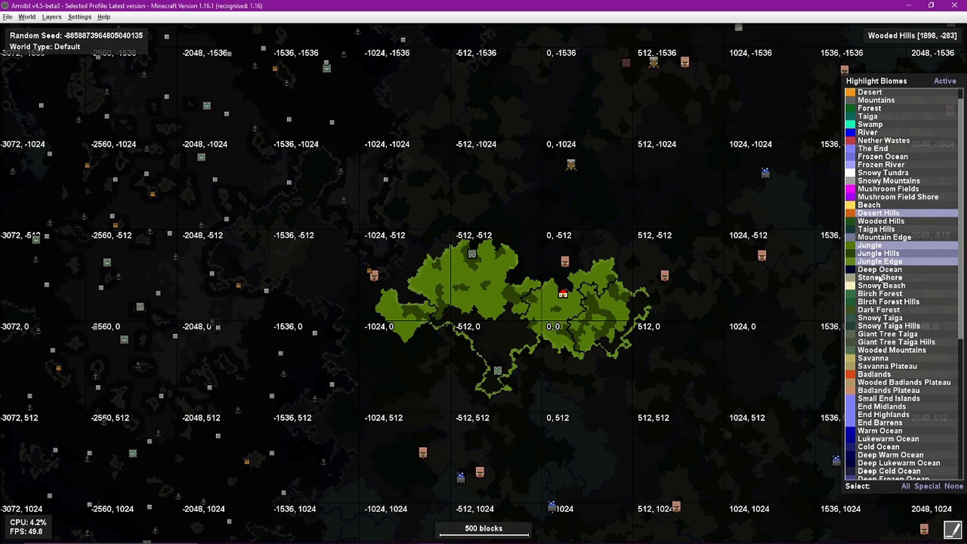
left_click(869, 117)
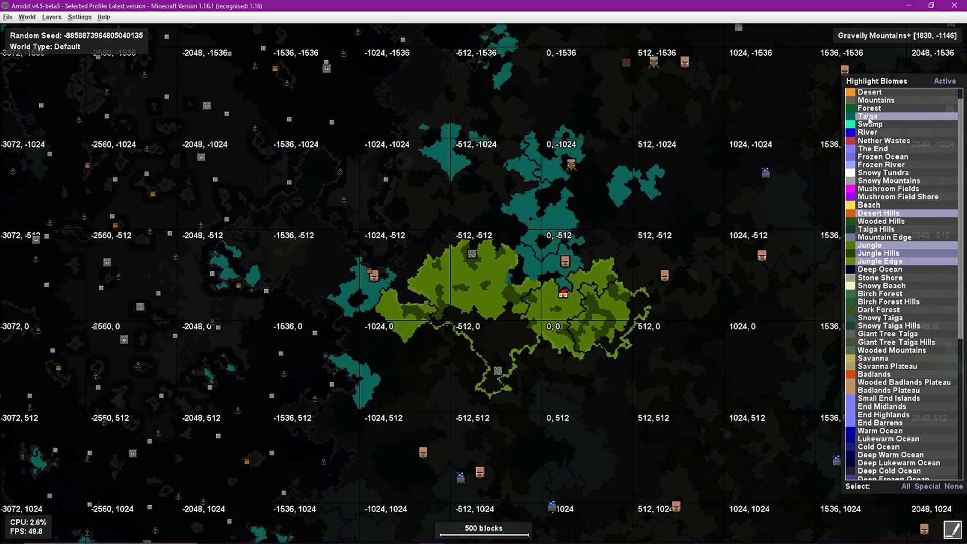
Remove Jungle Edge, Jungle, Jungle Hills and Desert Hills from the highlighted biomes, keeping Taiga selected
scroll(509, 244, "down", 3)
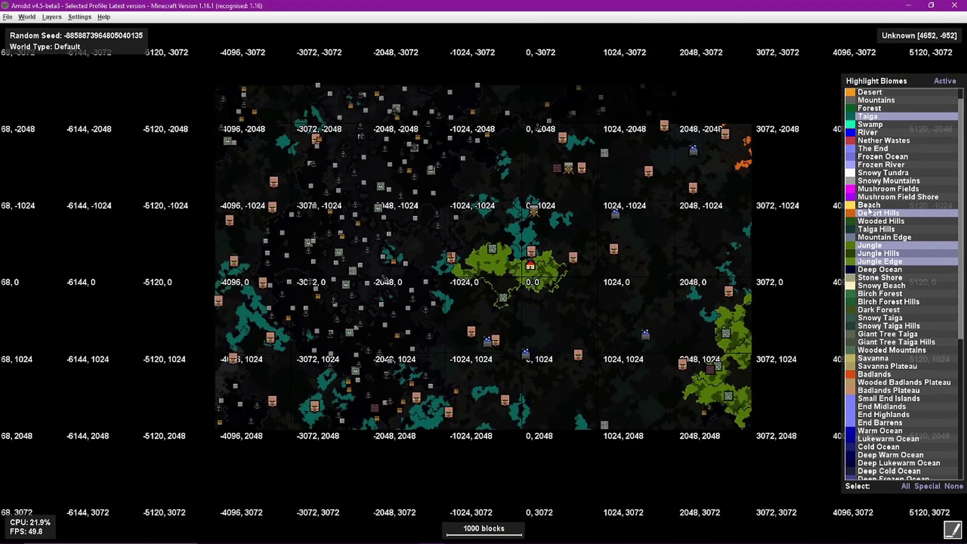
left_click(876, 120)
left_click(877, 118)
left_click(888, 262)
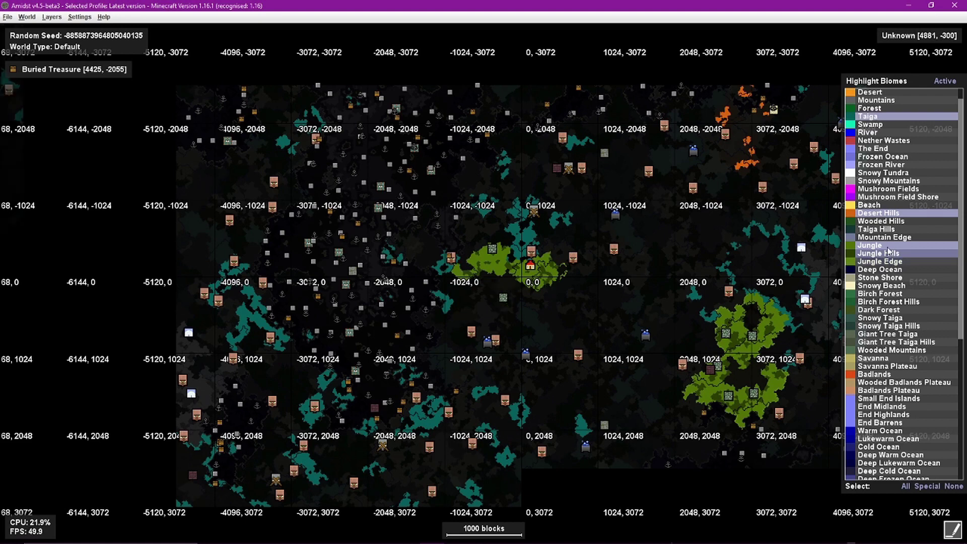
left_click(889, 246)
left_click(891, 254)
left_click(890, 215)
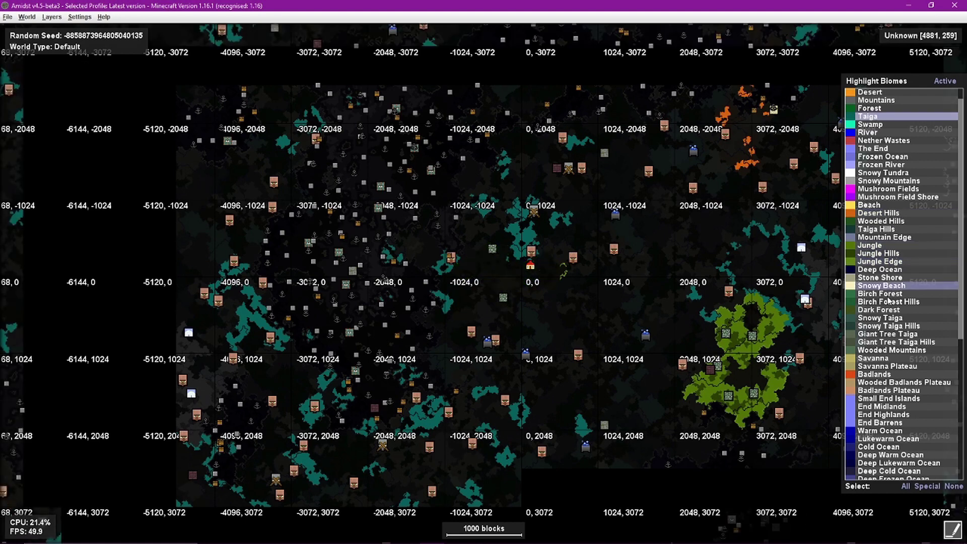
Add Warm Ocean and Tall Birch Hills to the highlighted biomes and inspect them across a wider area of the map
scroll(881, 378, "down", 2)
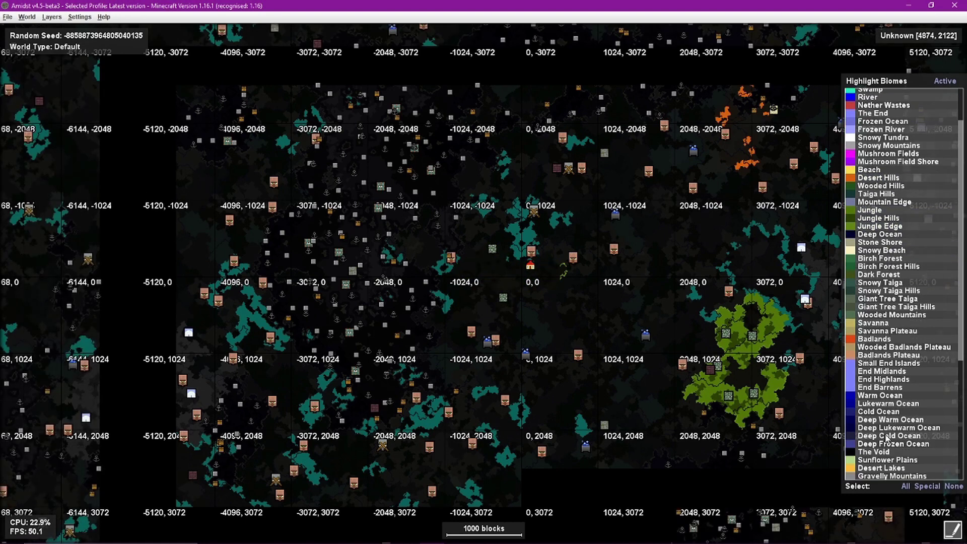
left_click(881, 396)
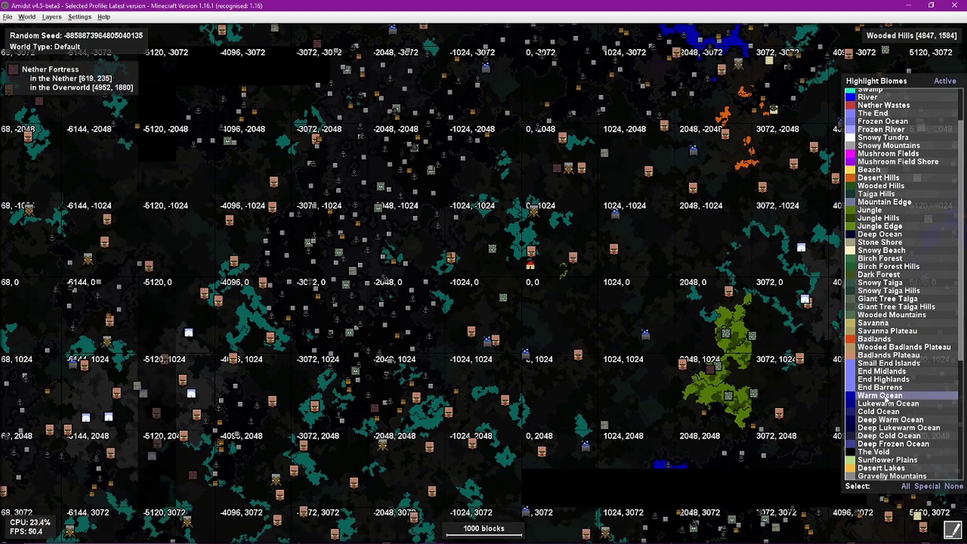
scroll(882, 302, "down", 7)
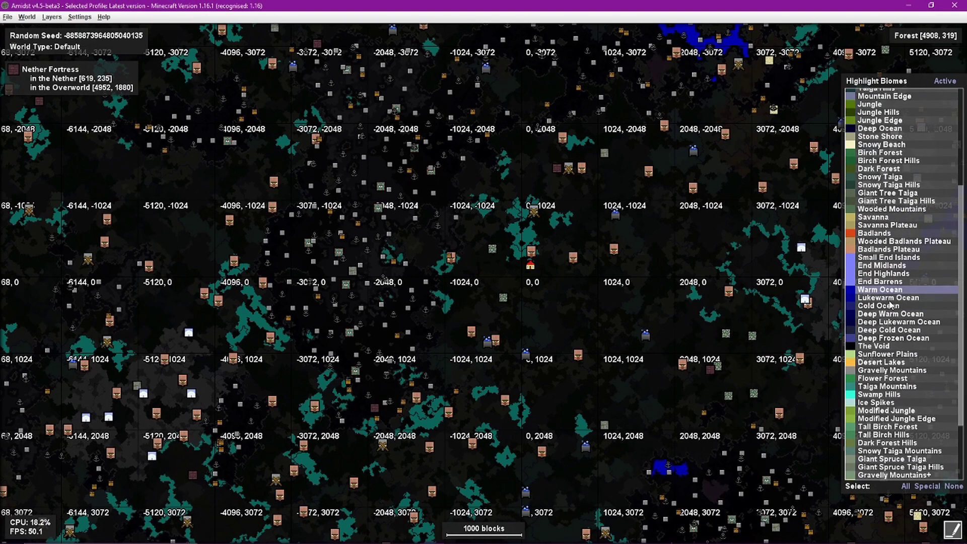
left_click(887, 364)
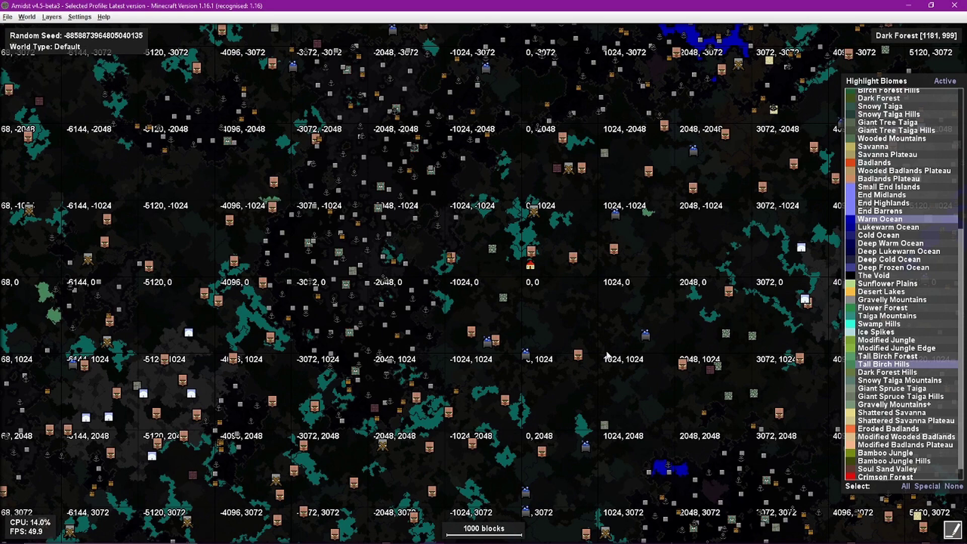
scroll(578, 339, "down", 2)
scroll(711, 328, "up", 2)
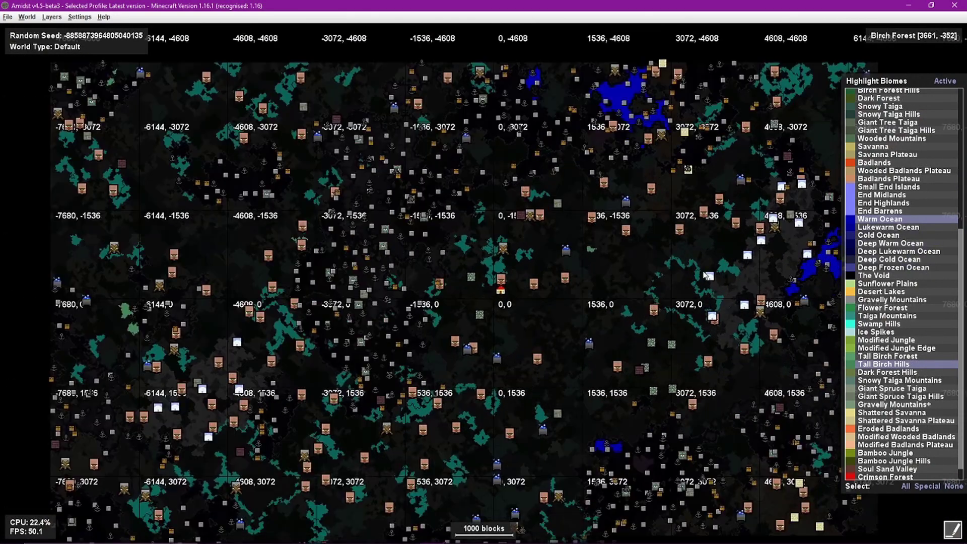
Switch Sunflower Plains highlighting on and off again, and remove Tall Birch Hills from the highlighted biomes
left_click(888, 285)
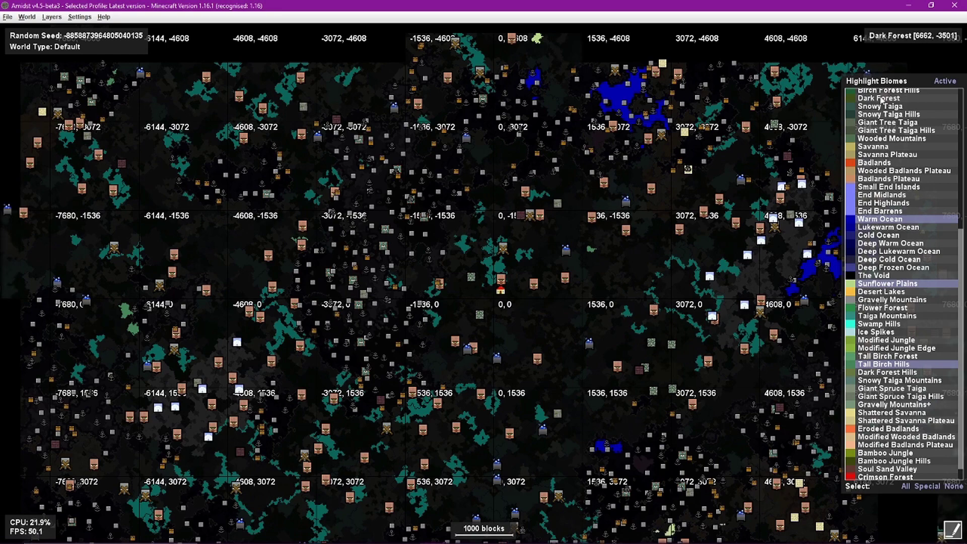
left_click(880, 284)
left_click(880, 365)
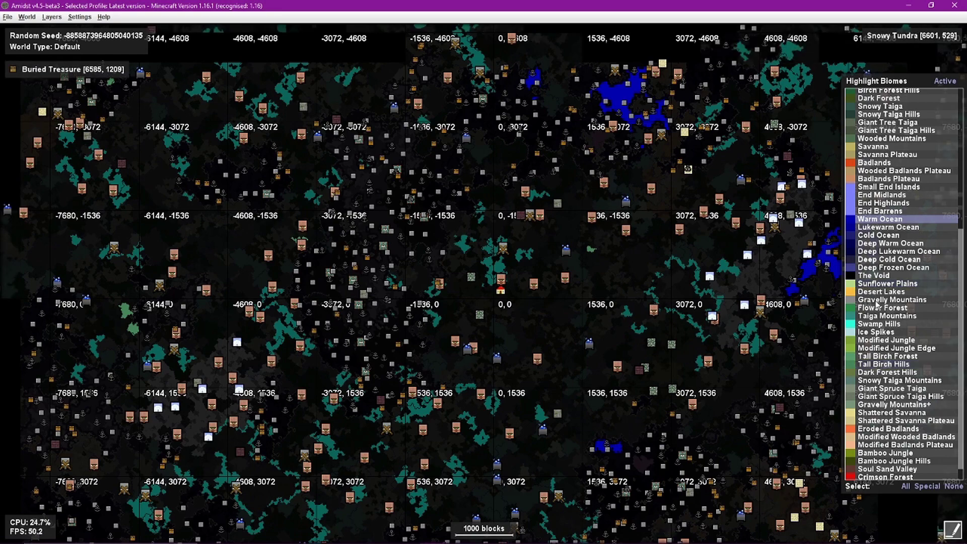
Remove Taiga and Warm Ocean from the highlighted biomes, add Sunflower Plains and inspect its patches on the map at closer range
scroll(845, 192, "up", 1)
scroll(912, 197, "up", 3)
scroll(911, 196, "up", 6)
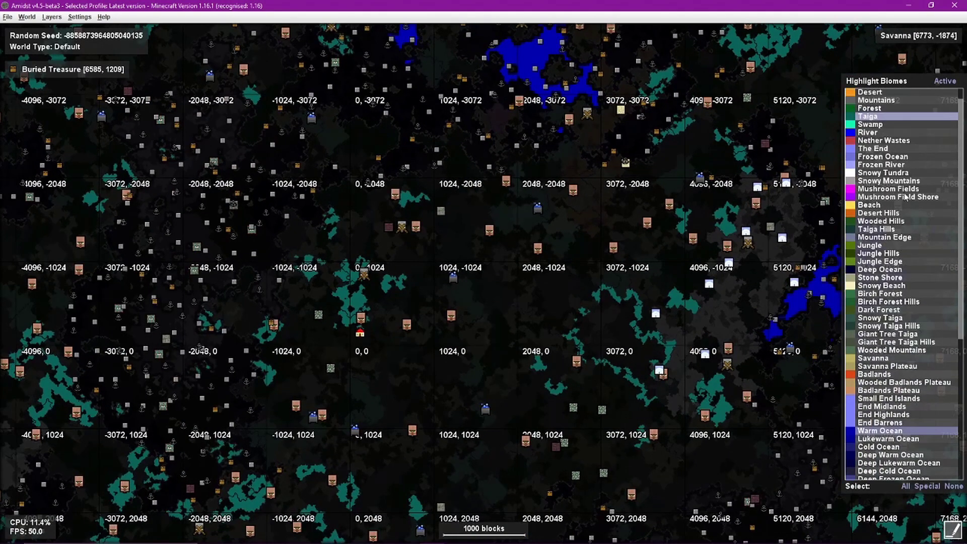
scroll(883, 211, "down", 9)
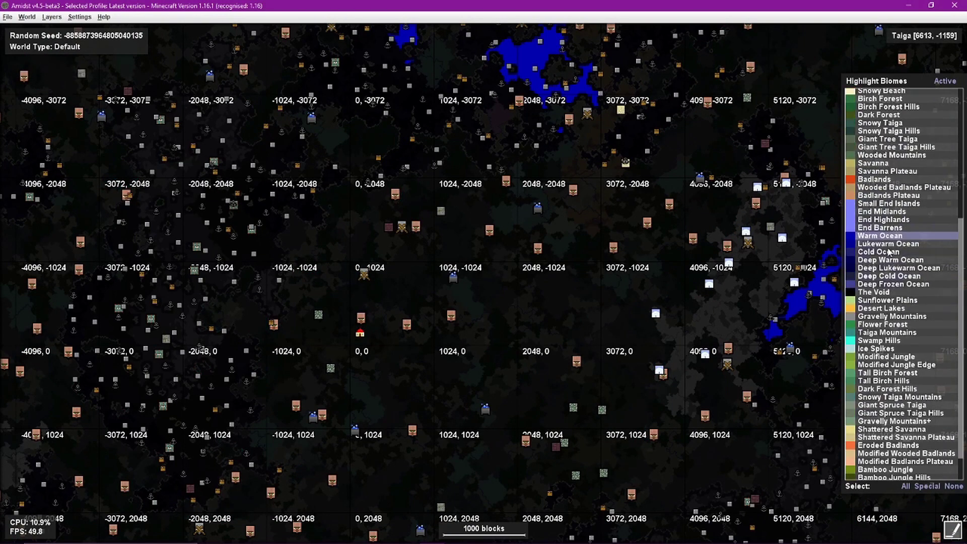
scroll(895, 315, "down", 1)
scroll(896, 315, "up", 3)
left_click(897, 336)
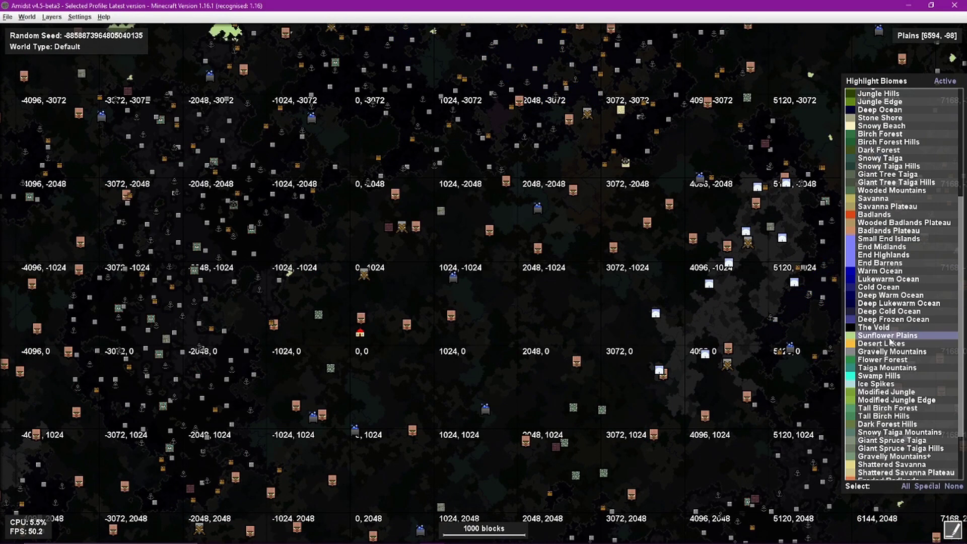
scroll(676, 402, "up", 3)
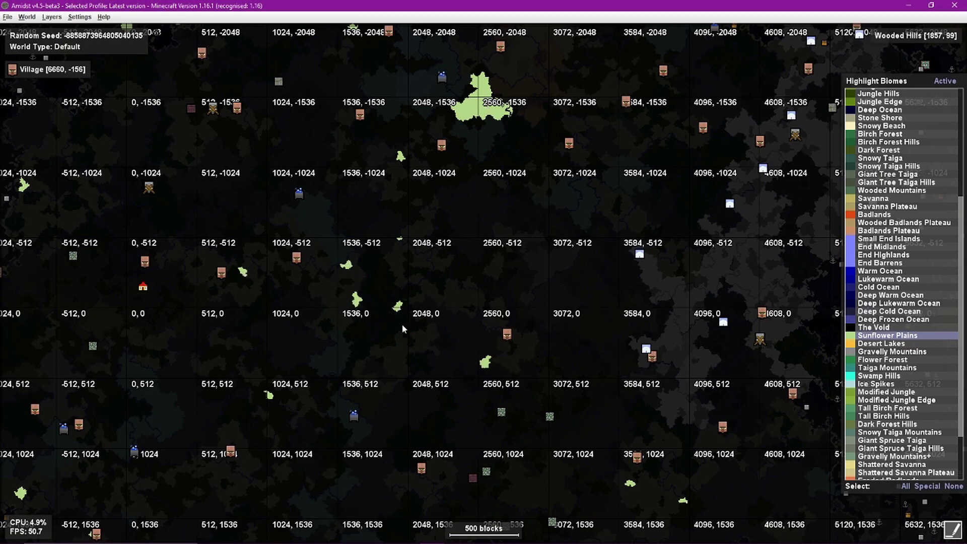
Deactivate the biome highlighting and close the biome highlighter
left_click(945, 82)
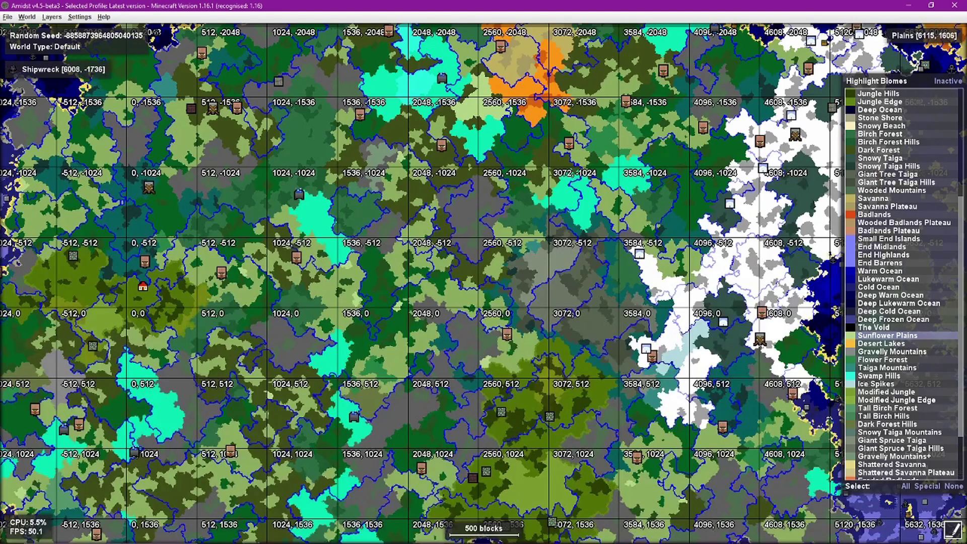
left_click(953, 530)
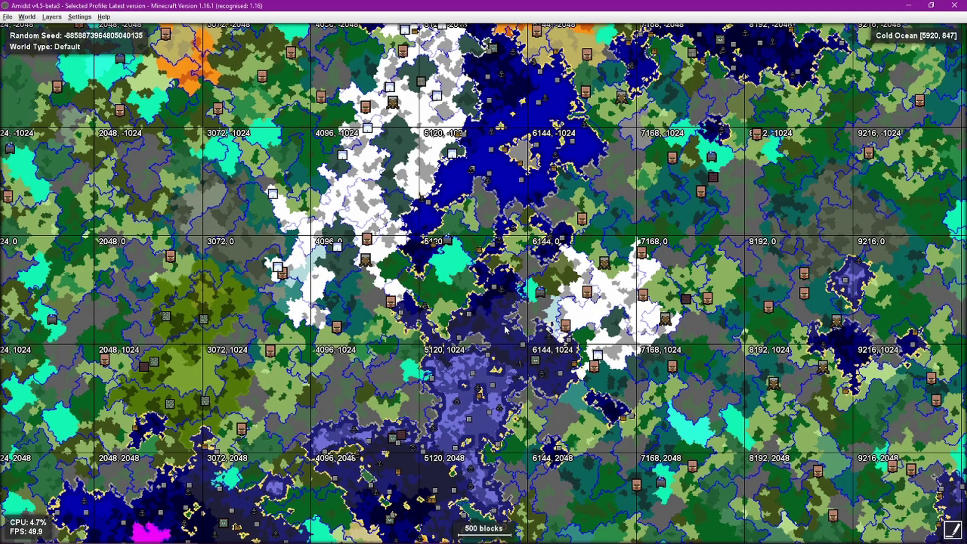
left_click(31, 18)
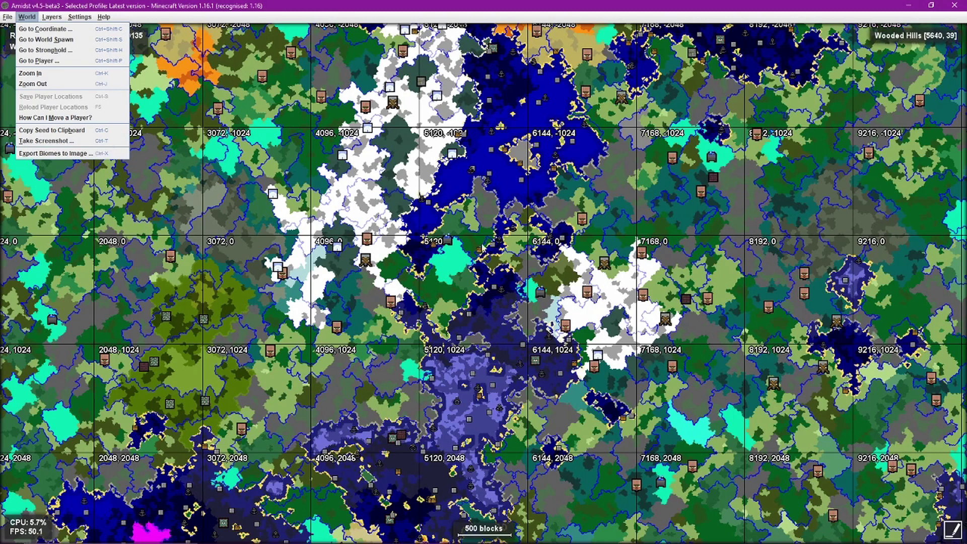
left_click(507, 294)
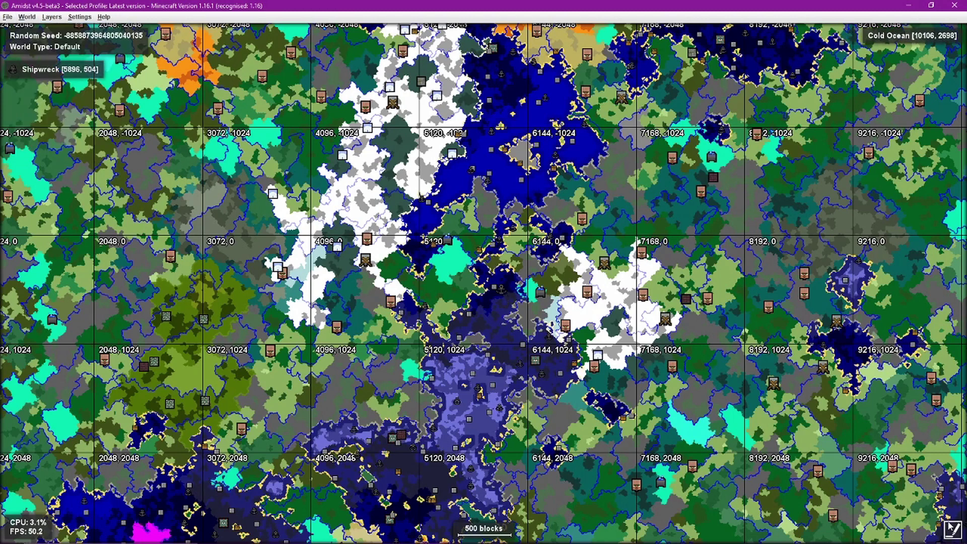
Reopen the biome highlighter and activate highlighting for the selected snowy biomes, including Snowy Tundra, Snowy Mountains, Snowy Beach and Deep Frozen Ocean
left_click(952, 529)
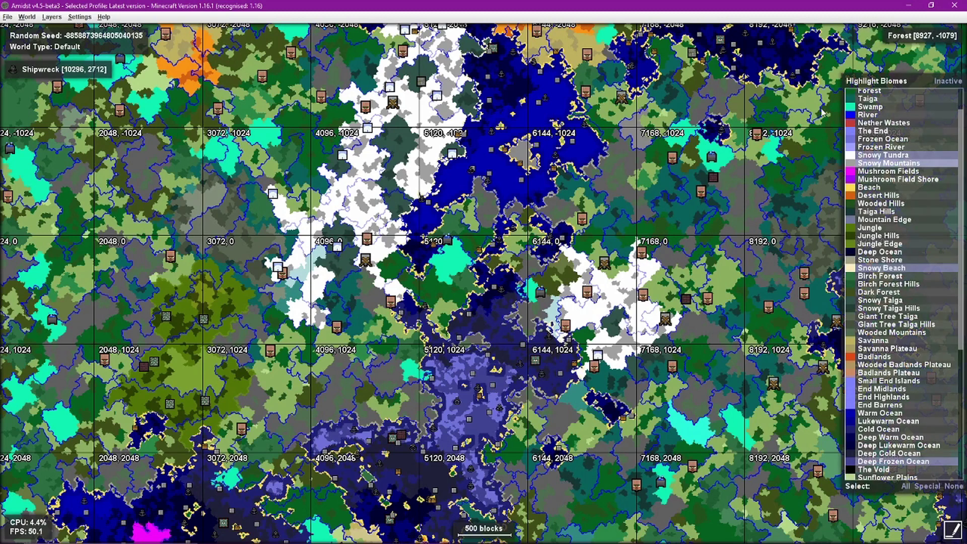
left_click(945, 82)
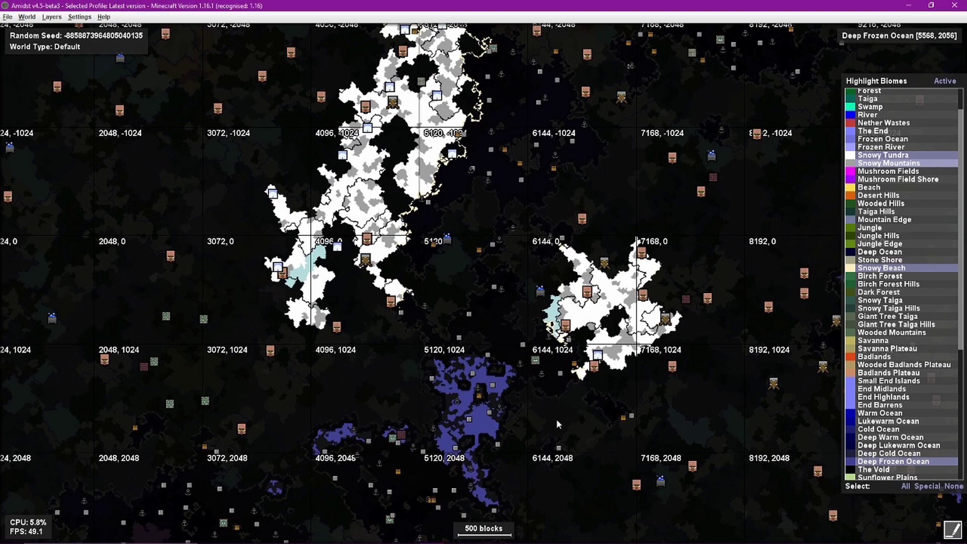
Take a screenshot of the highlighted map and save it as a PNG in the Pictures folder under the suggested file name
left_click(27, 17)
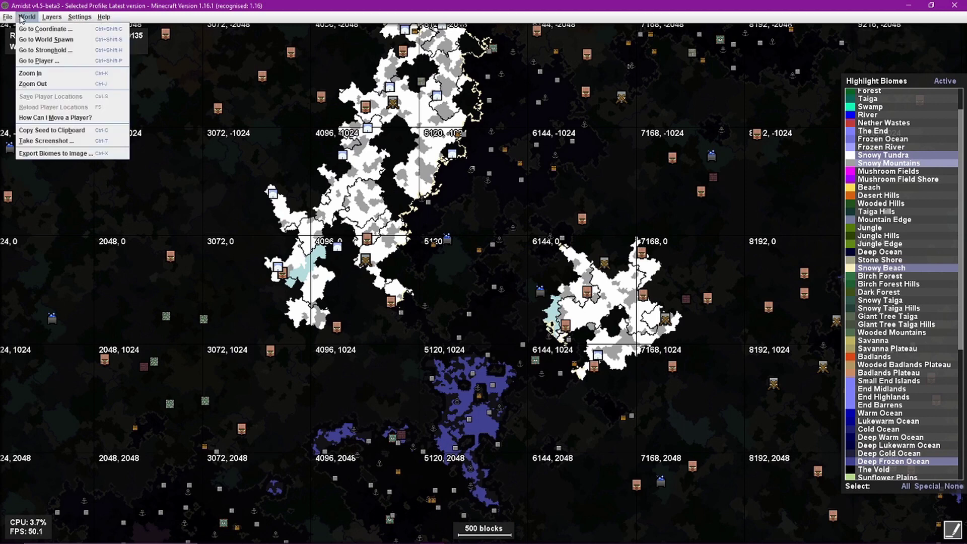
left_click(65, 141)
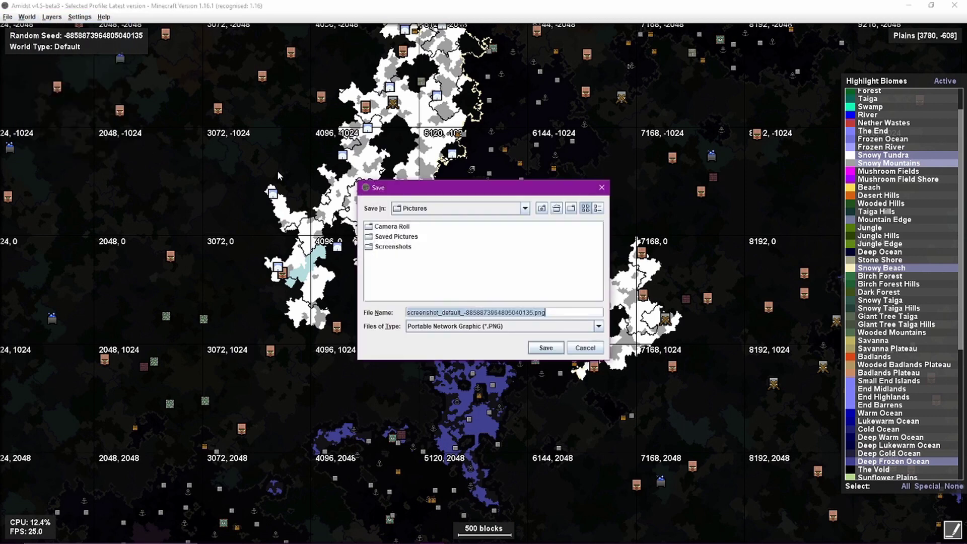
left_click(546, 348)
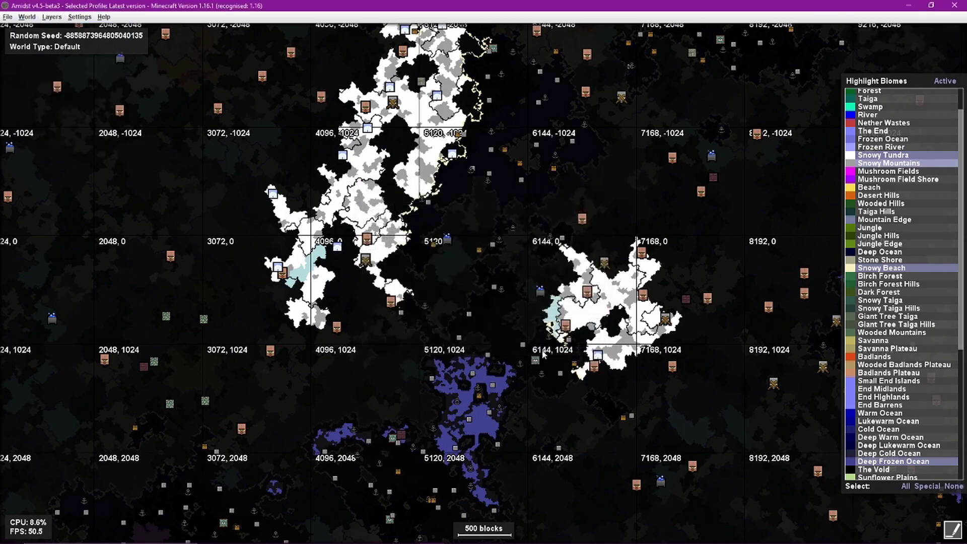
Export the biomes of the displayed area to a PNG image with the default bounds and view the exported image in Photos
left_click(25, 18)
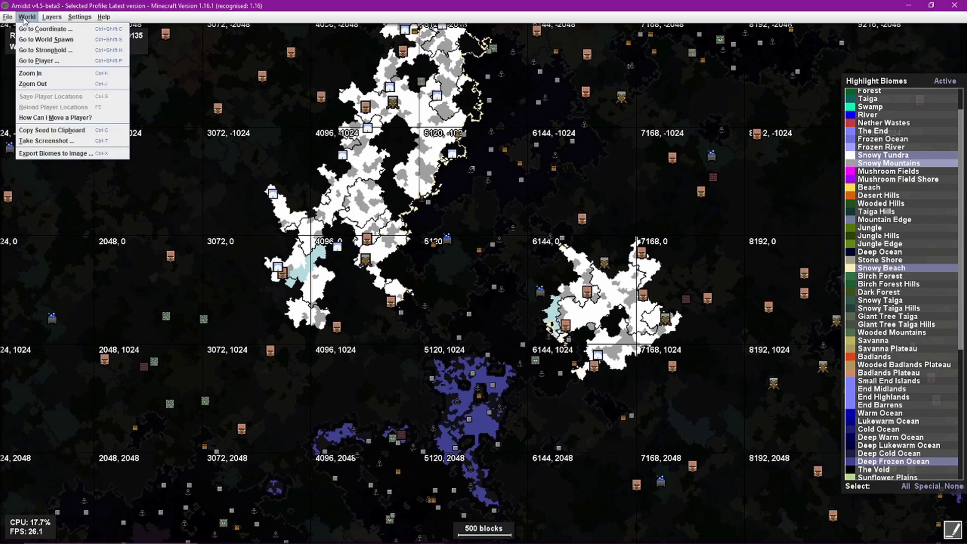
left_click(78, 156)
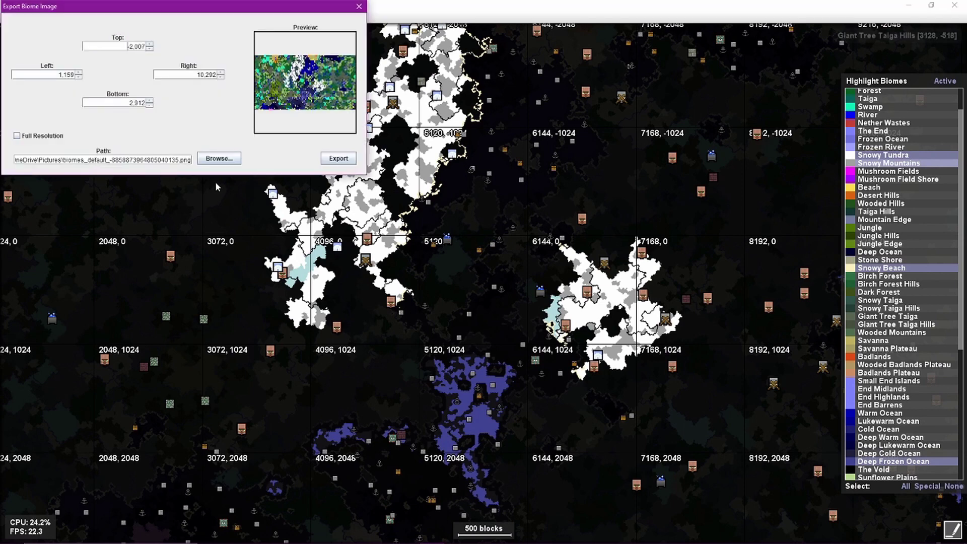
left_click(339, 158)
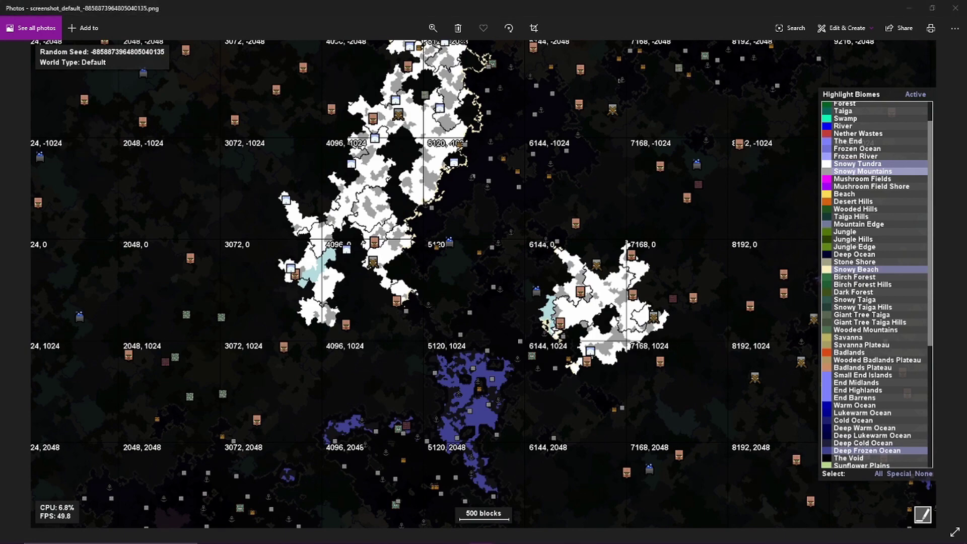
key("Right")
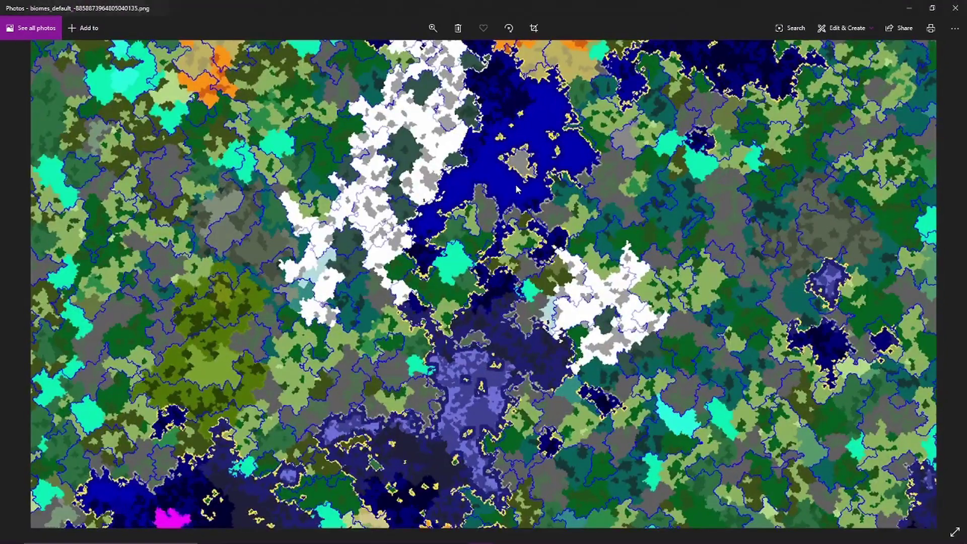